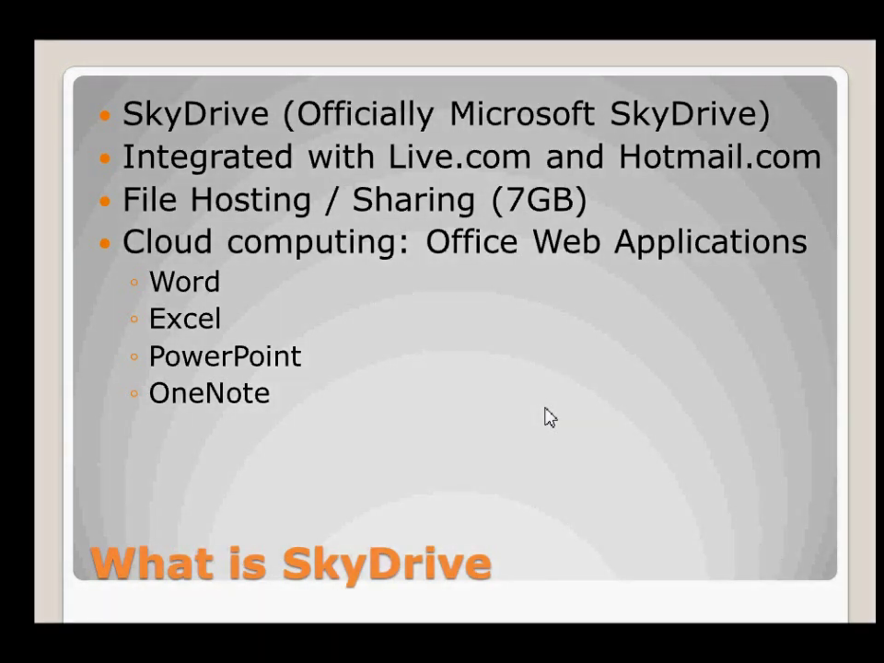
Go to live.com in Internet Explorer and start signing up for a Windows Live ID.
key(alt+Tab)
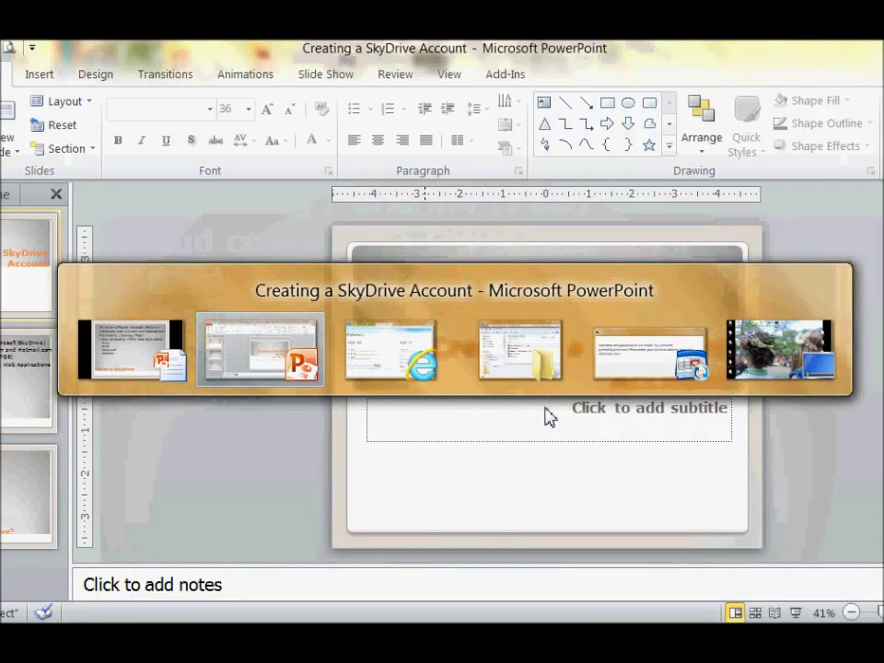
key(alt+Tab)
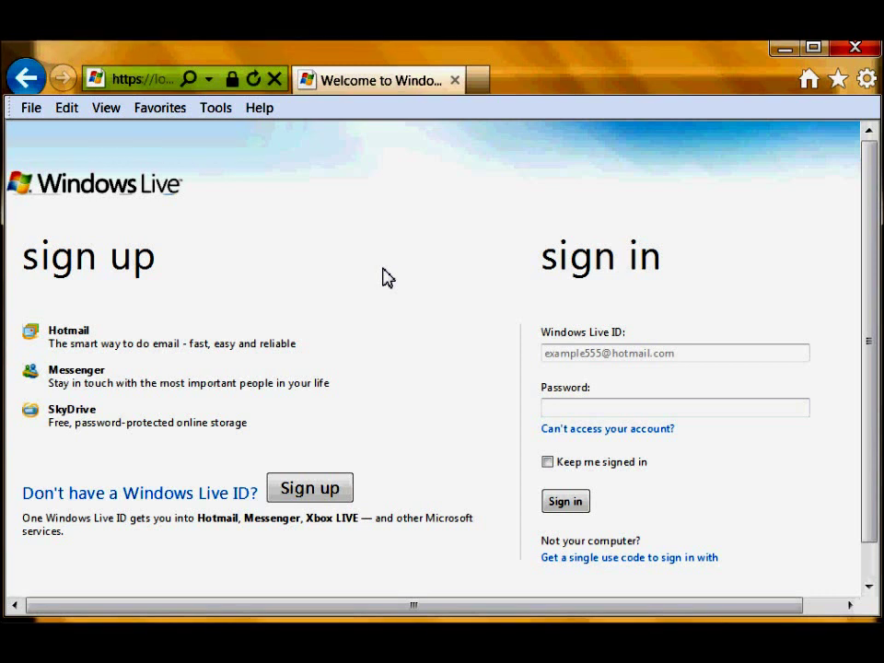
click(152, 81)
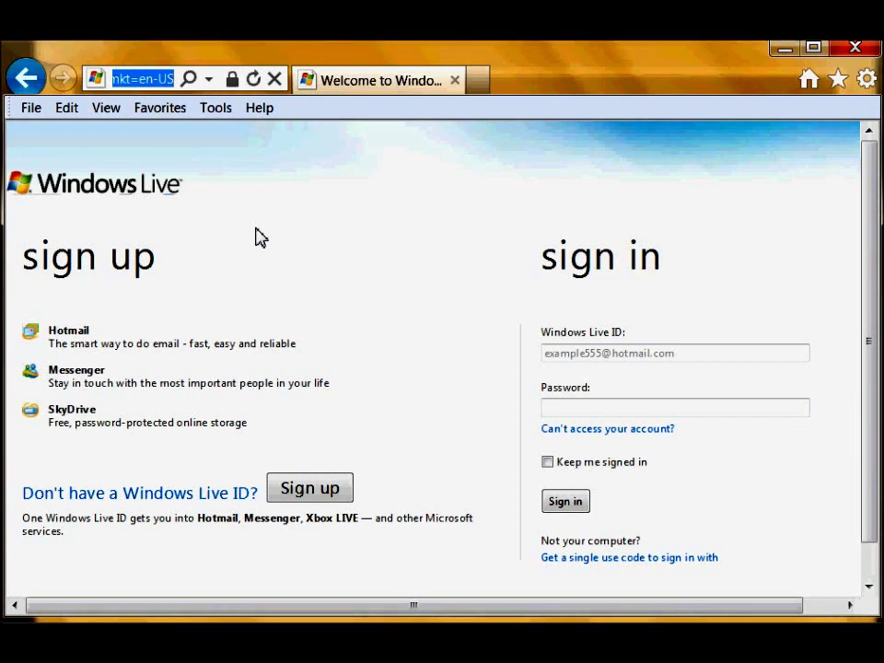
text(live.com/)
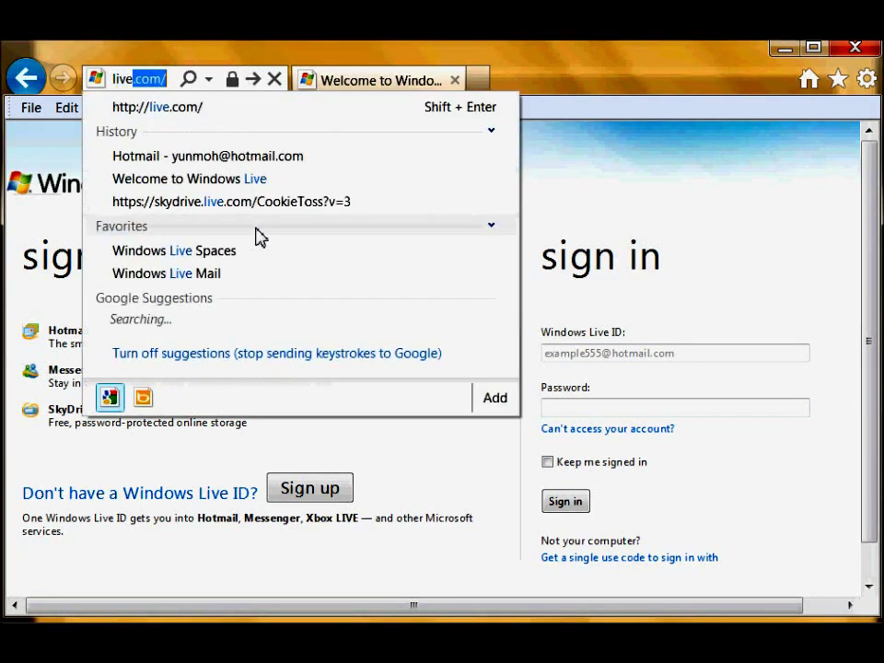
key(Return)
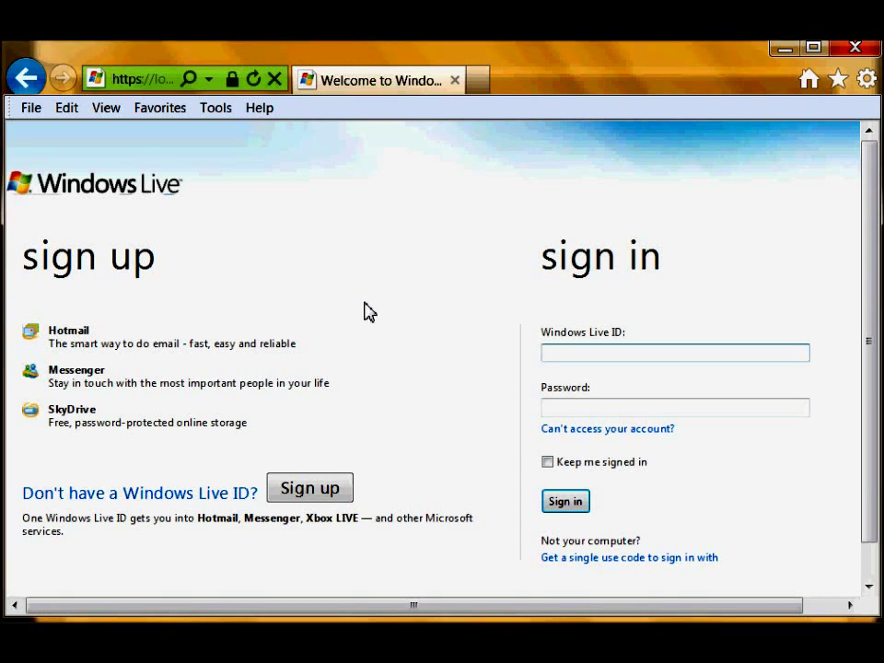
click(309, 491)
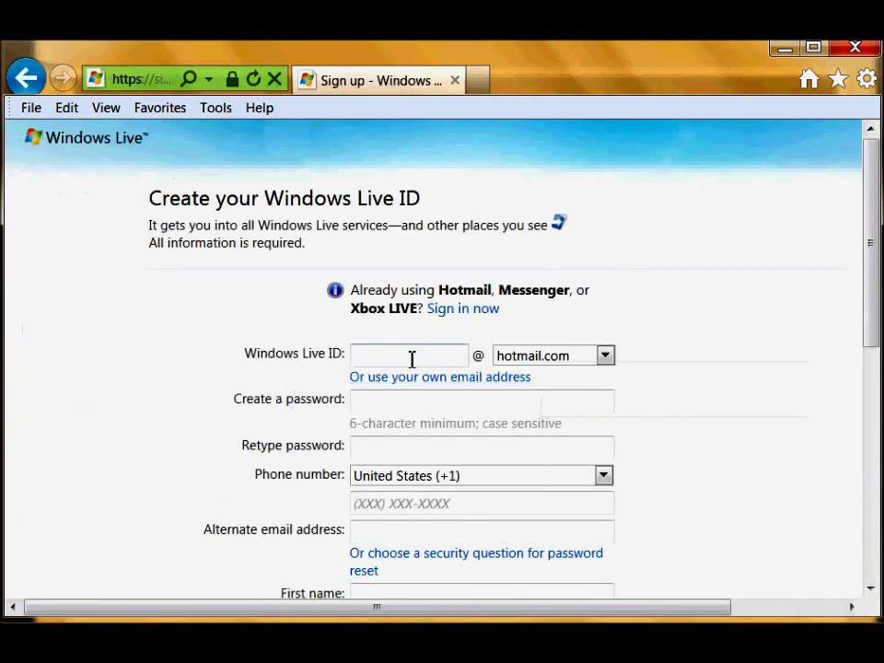
Enter the new Windows Live ID name and choose the live.com domain.
click(412, 355)
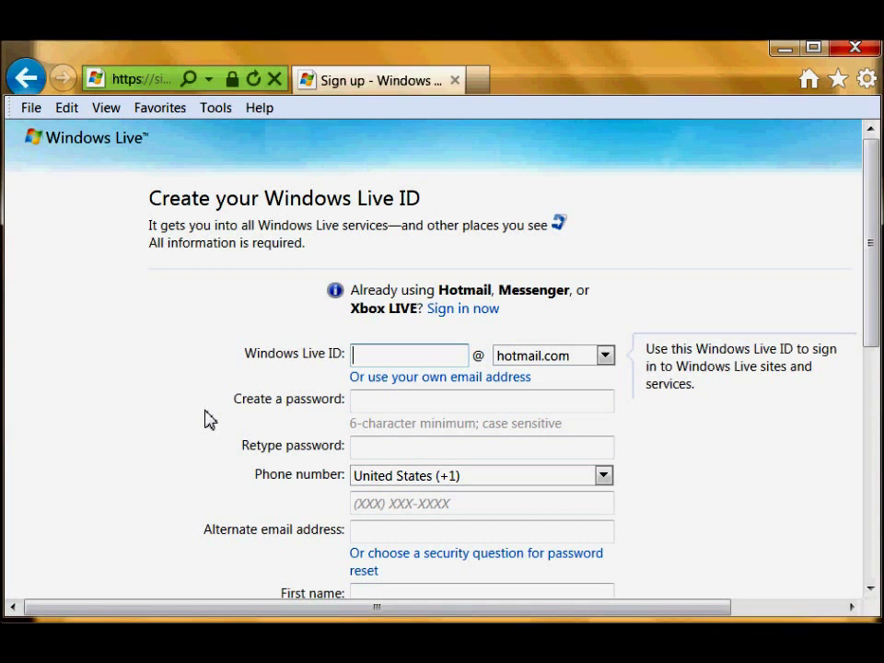
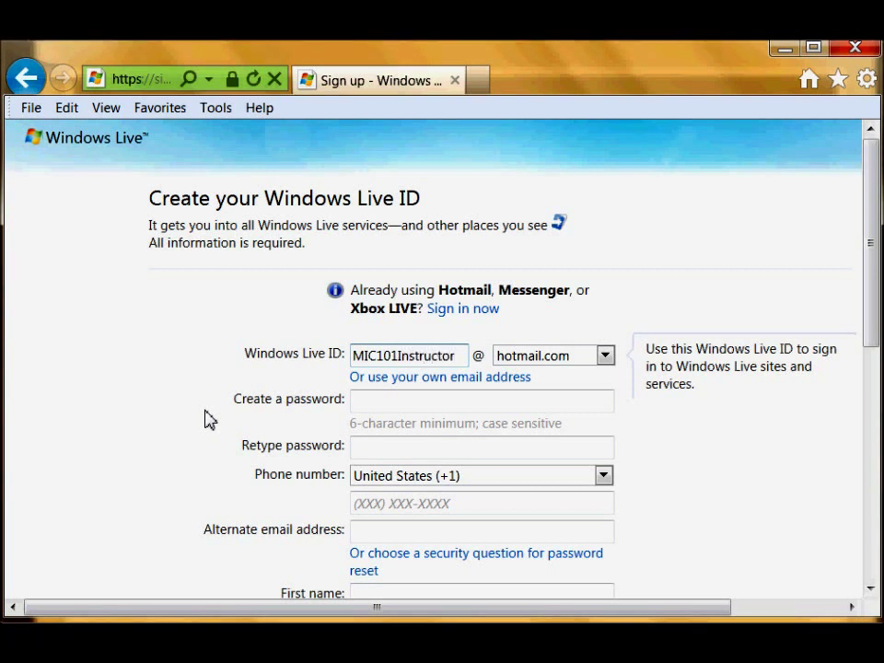
click(603, 357)
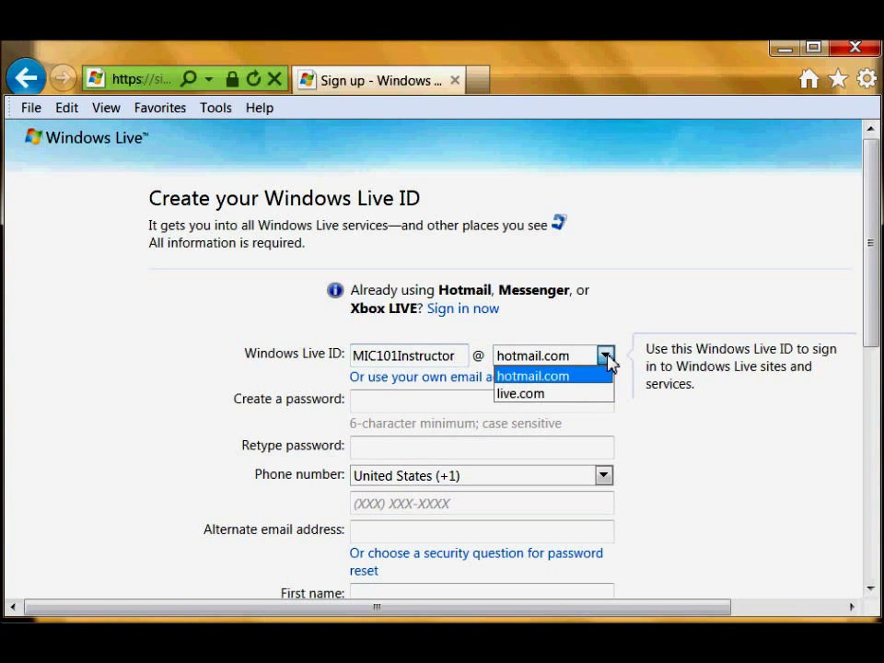
click(520, 394)
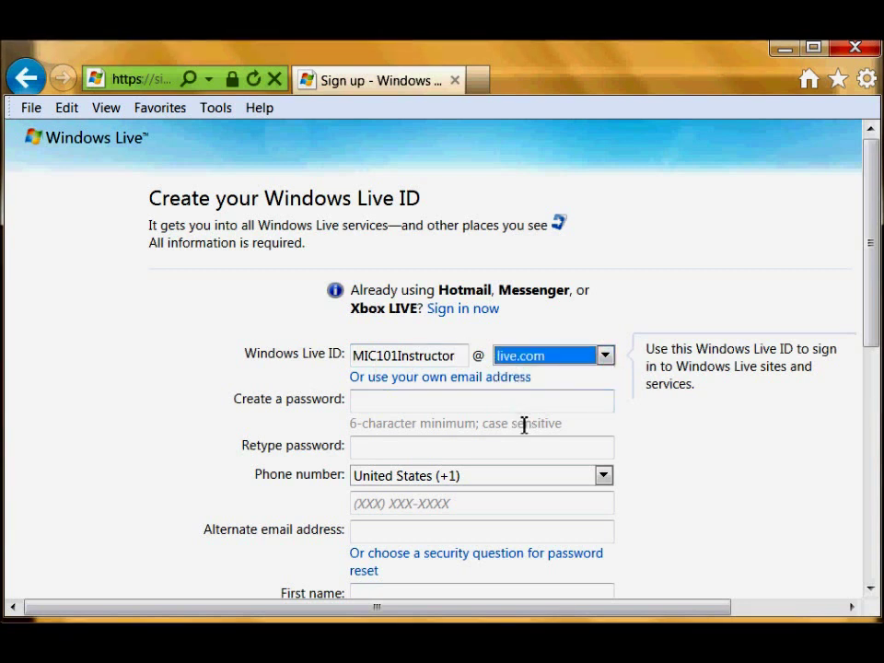
Type the account password in both the Create and Retype password fields.
click(390, 403)
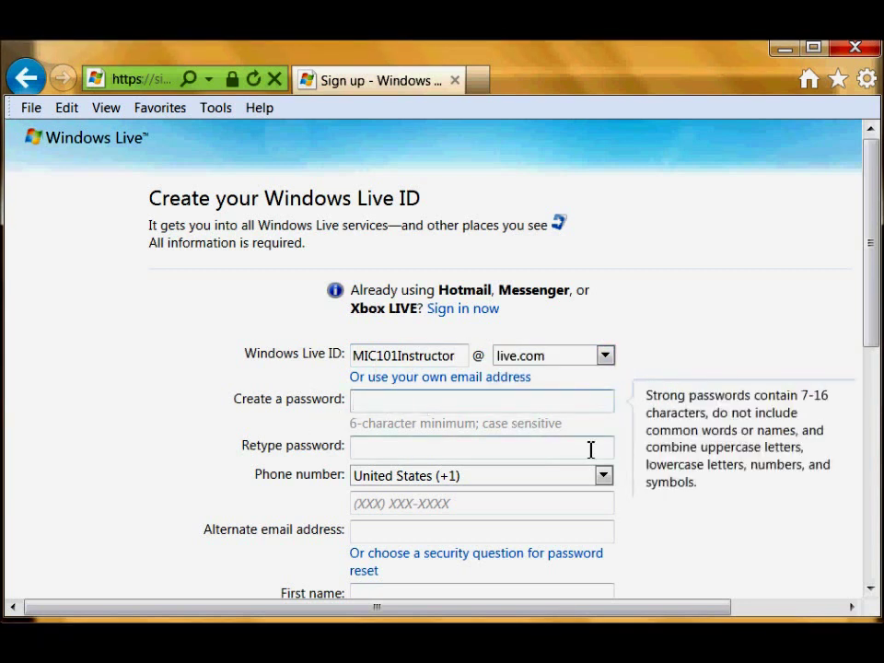
text(p)
key(BackSpace)
text(passwo)
click(404, 452)
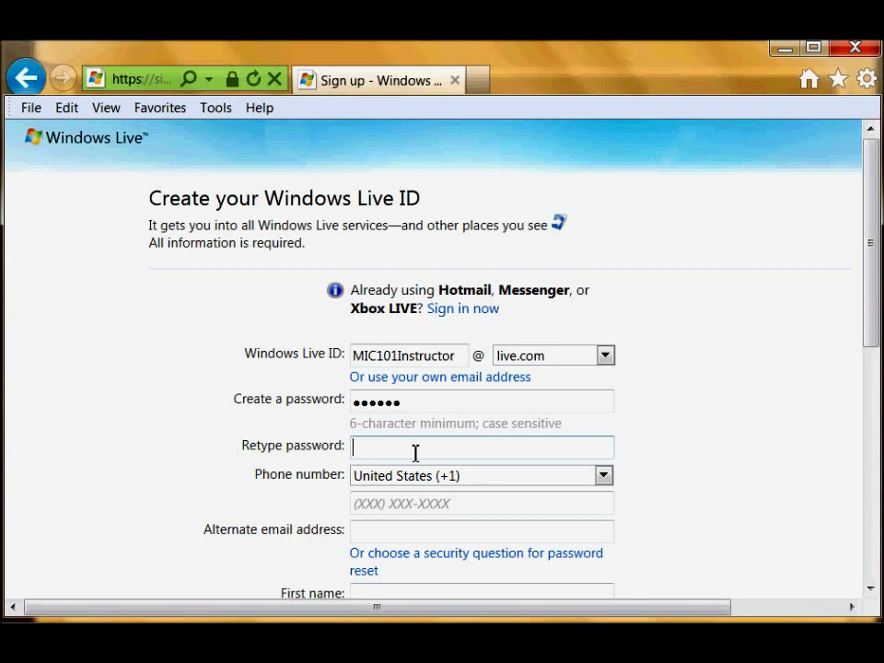
text(••••••)
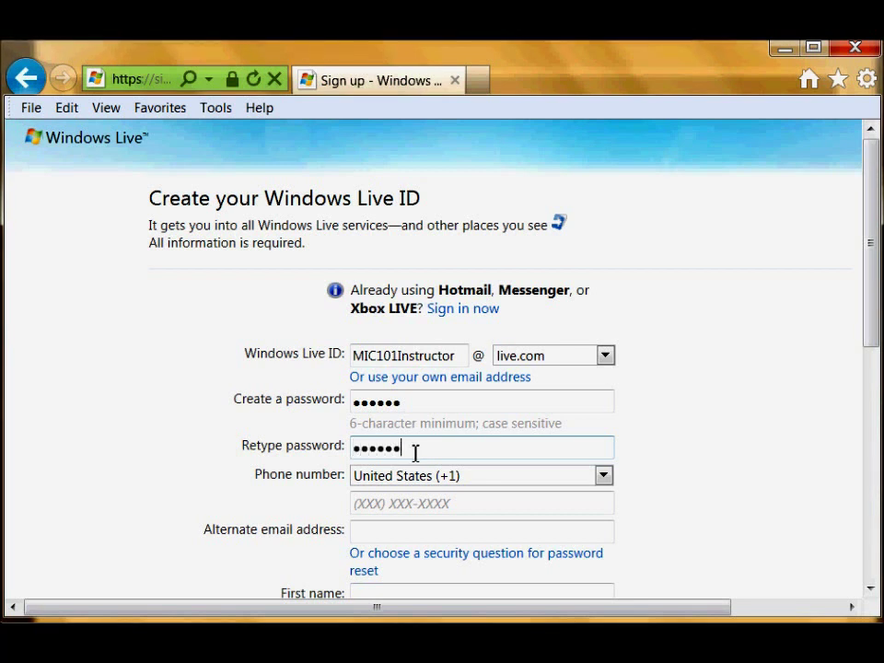
key(Tab)
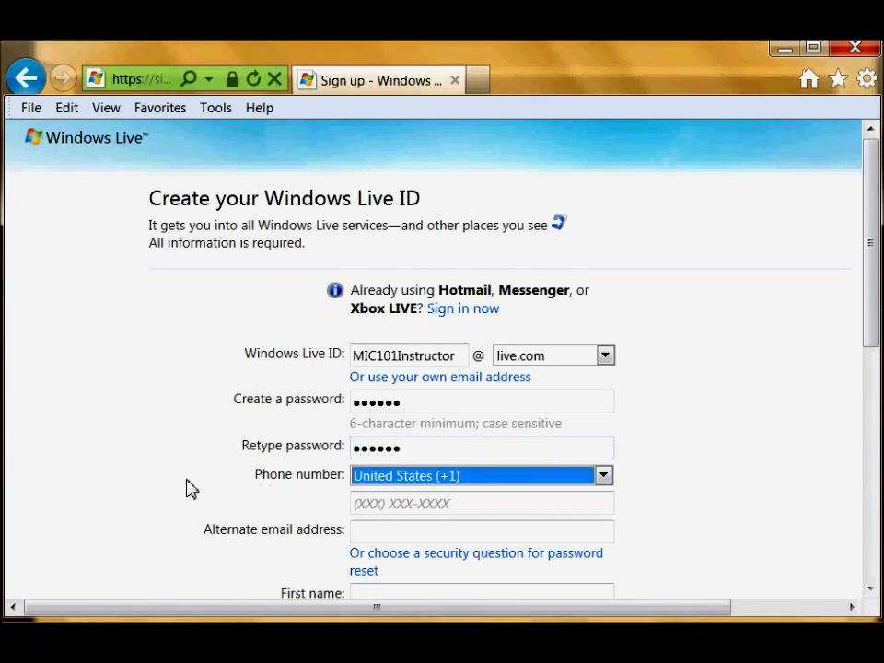
scroll(186, 488, down, 1)
Fill in the alternate e-mail address and the user's first and last name.
scroll(189, 479, down, 1)
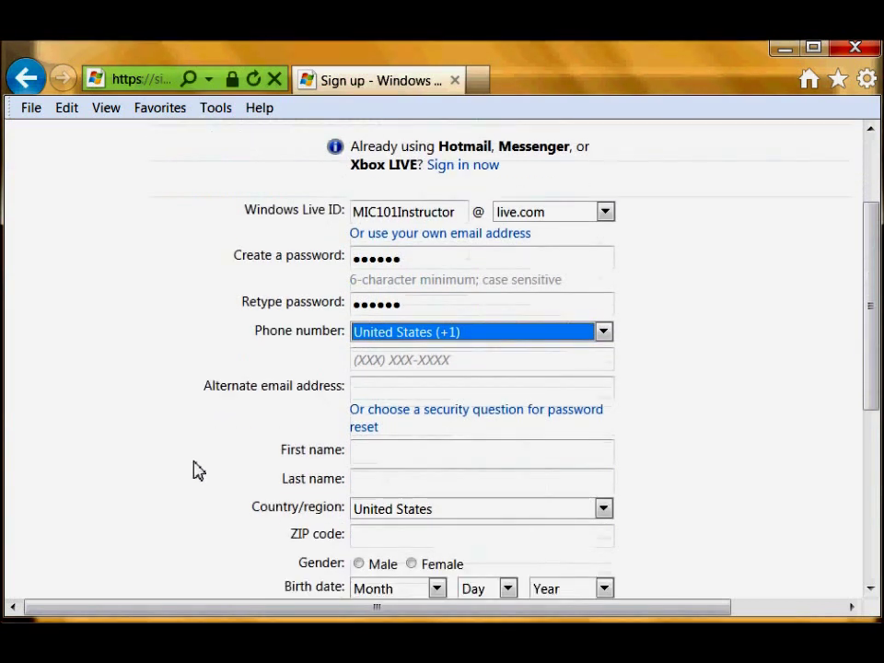
click(404, 389)
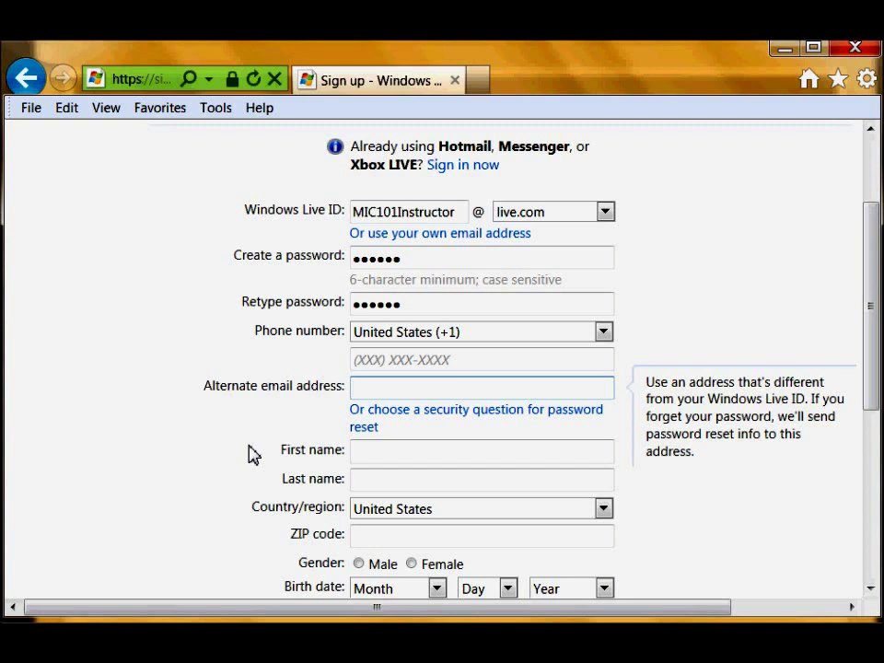
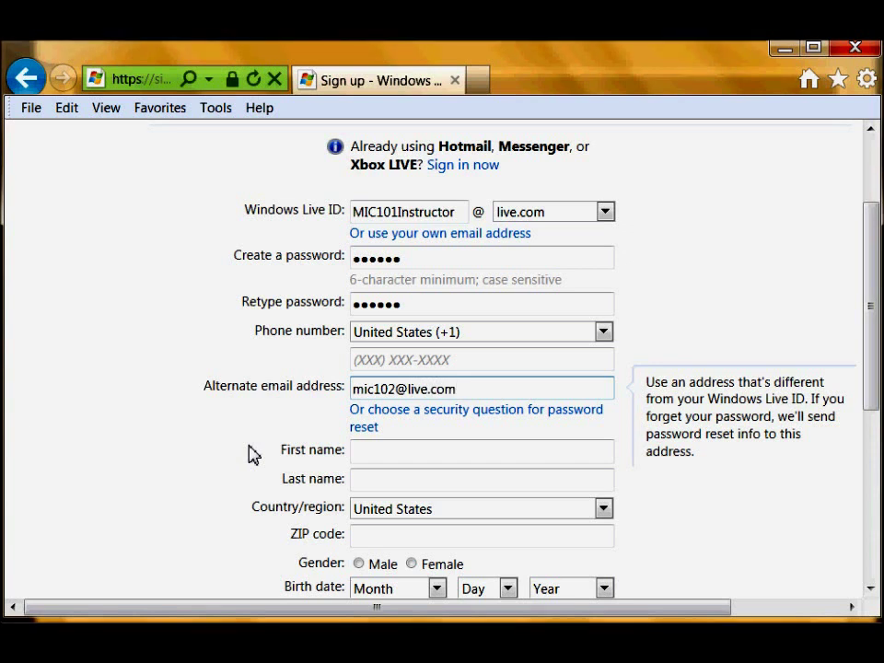
click(405, 453)
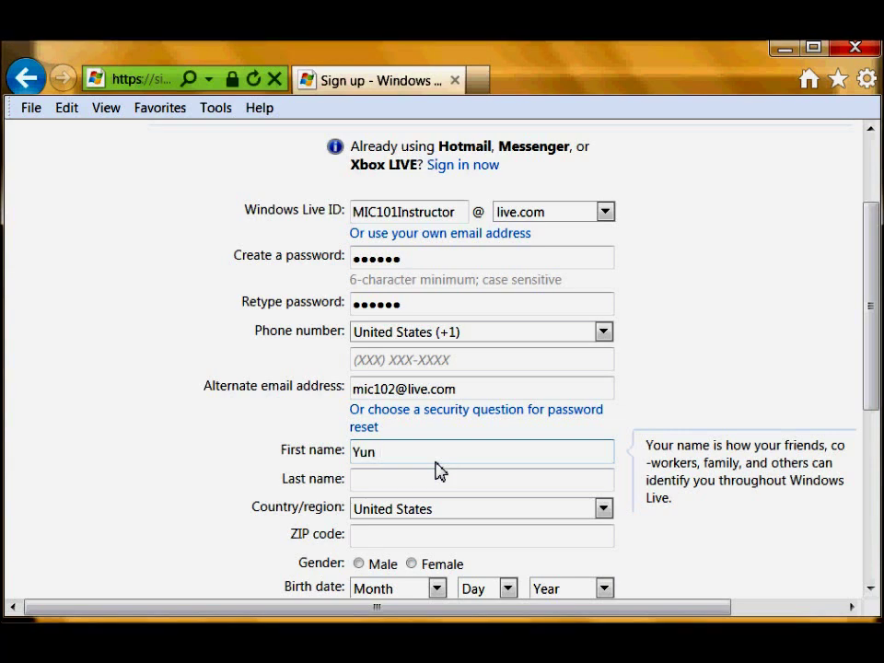
key(Tab)
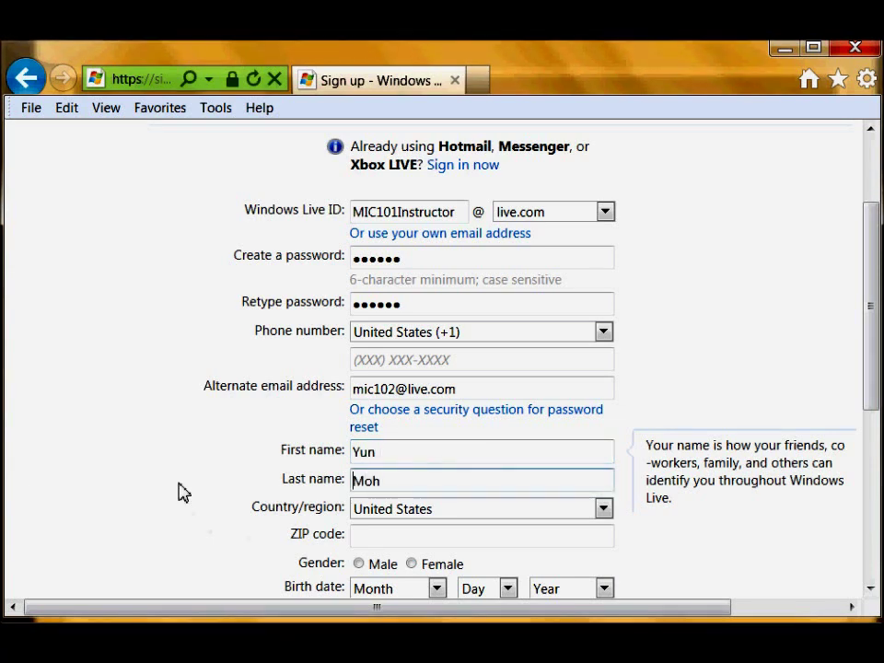
Enter the ZIP code and select Male as the gender.
scroll(182, 494, down, 3)
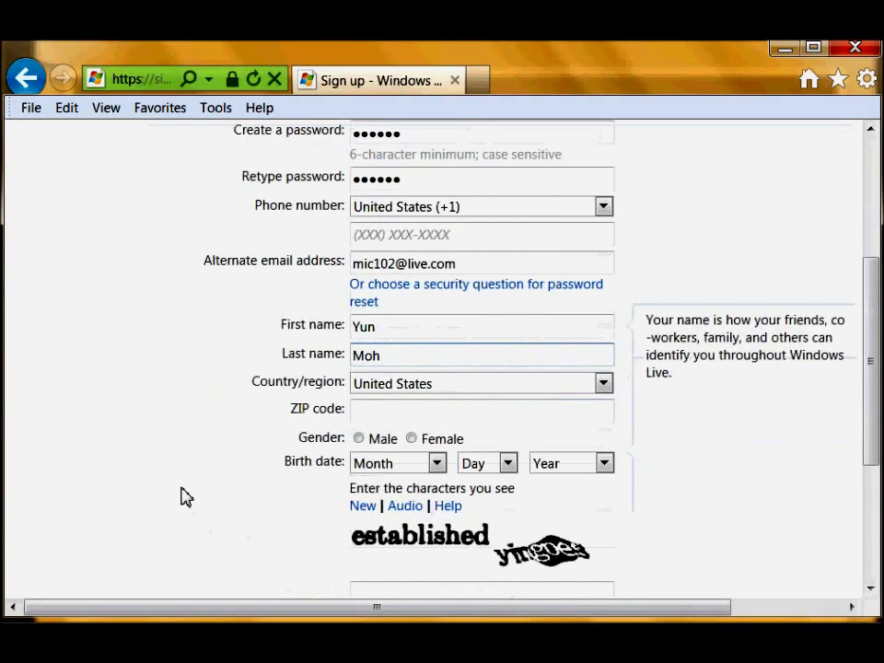
click(379, 393)
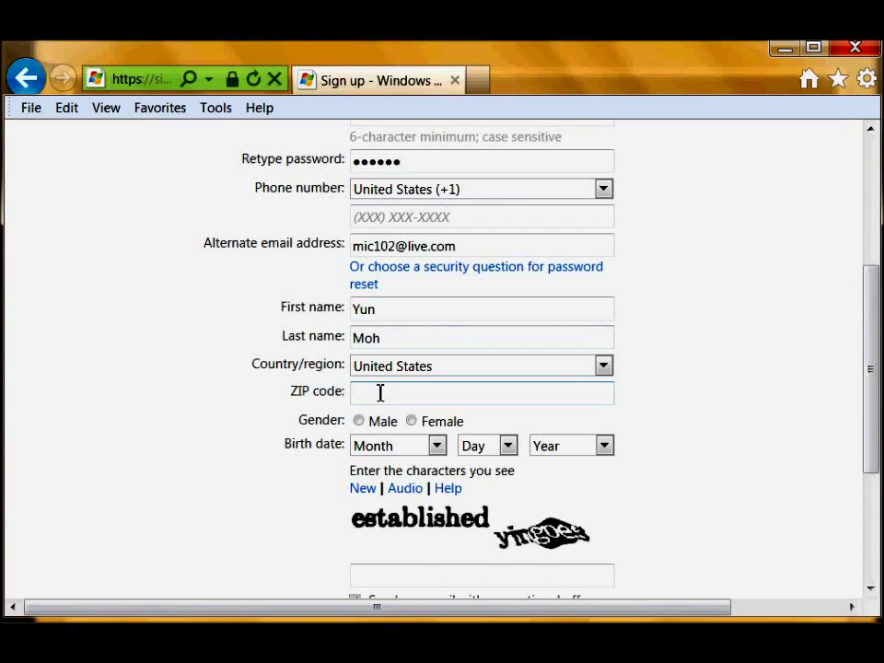
text(9812)
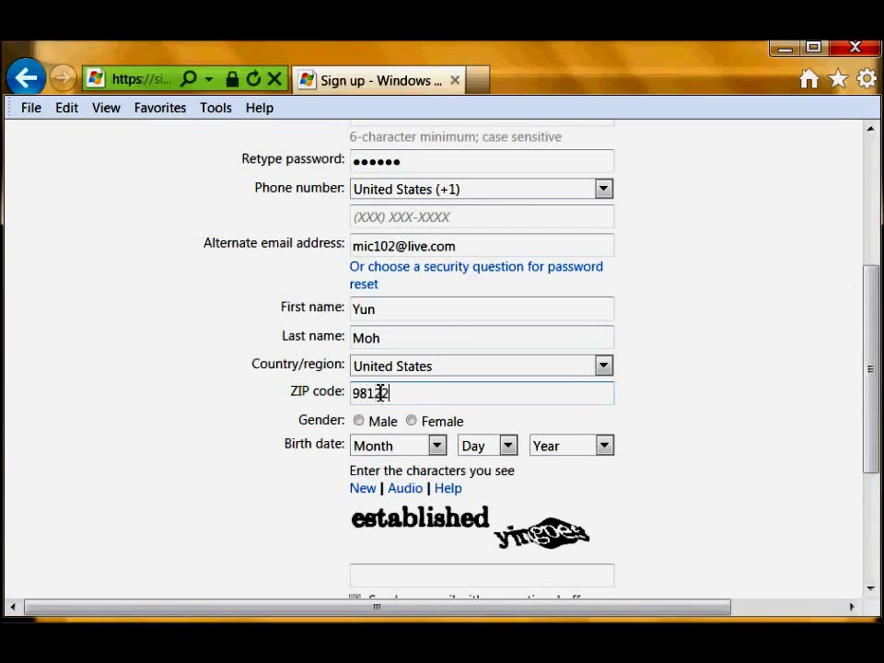
text(2)
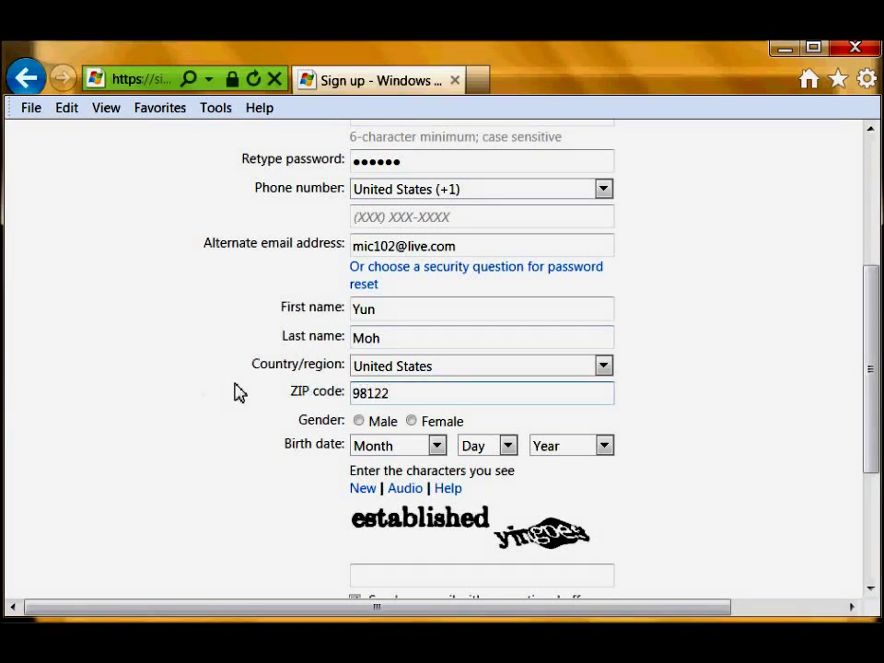
click(359, 422)
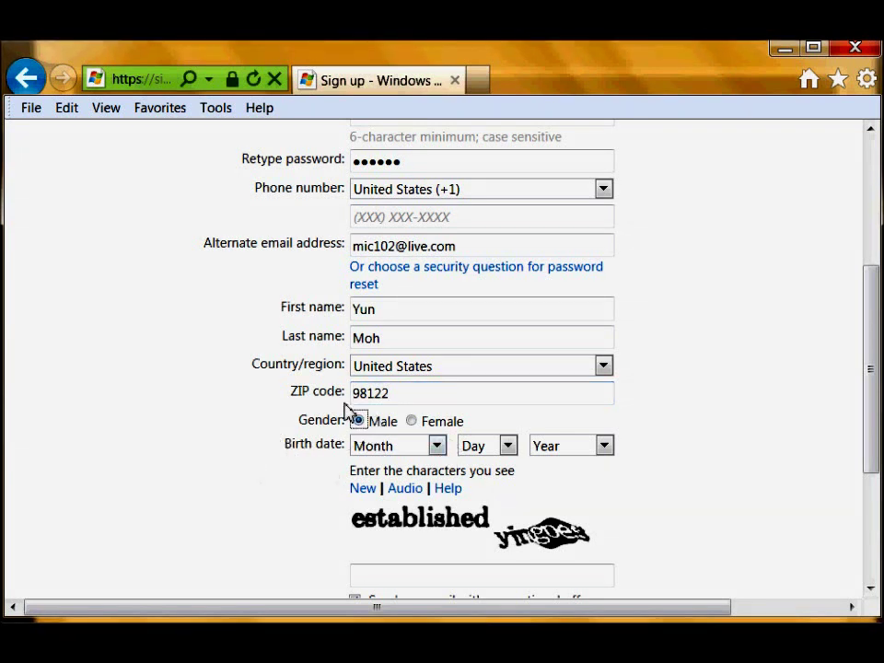
Set the birth date to March 03, 1993.
click(444, 446)
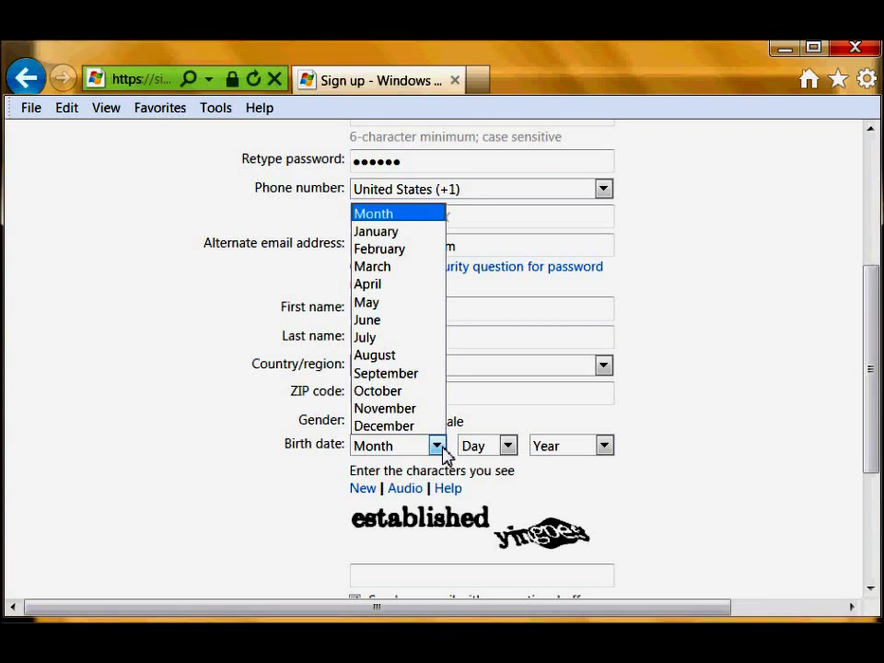
click(386, 268)
click(495, 451)
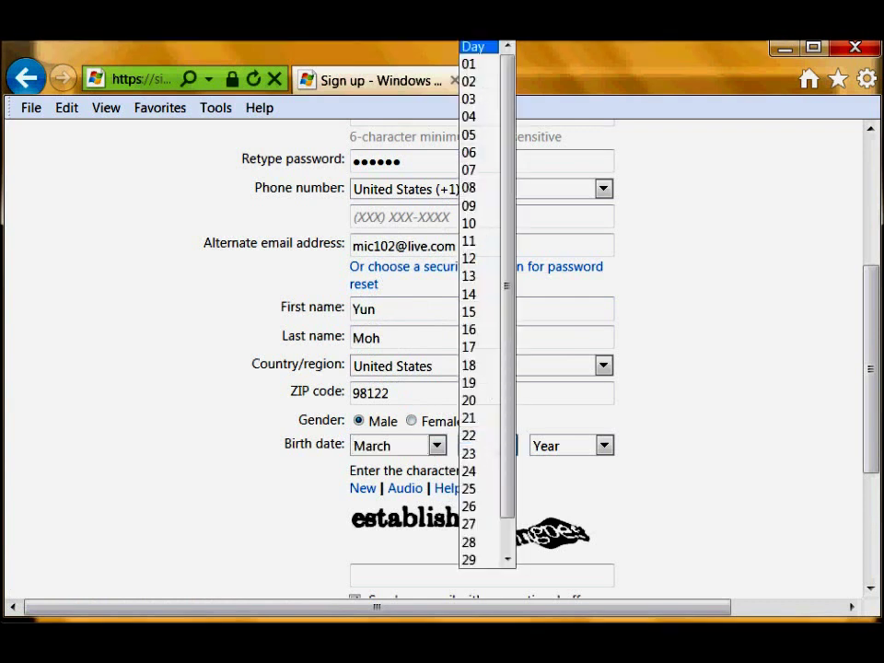
click(479, 98)
click(586, 451)
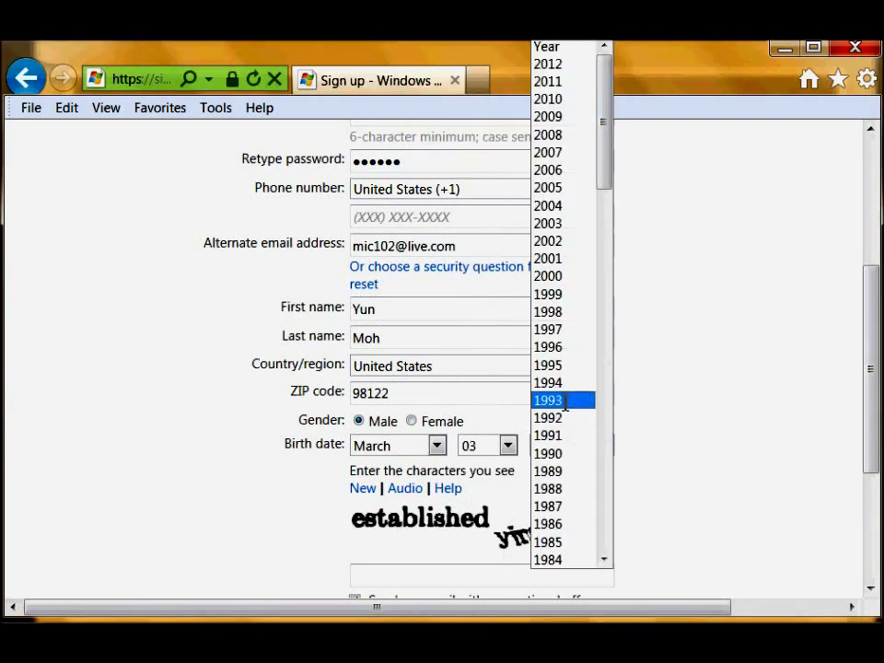
click(563, 401)
click(716, 449)
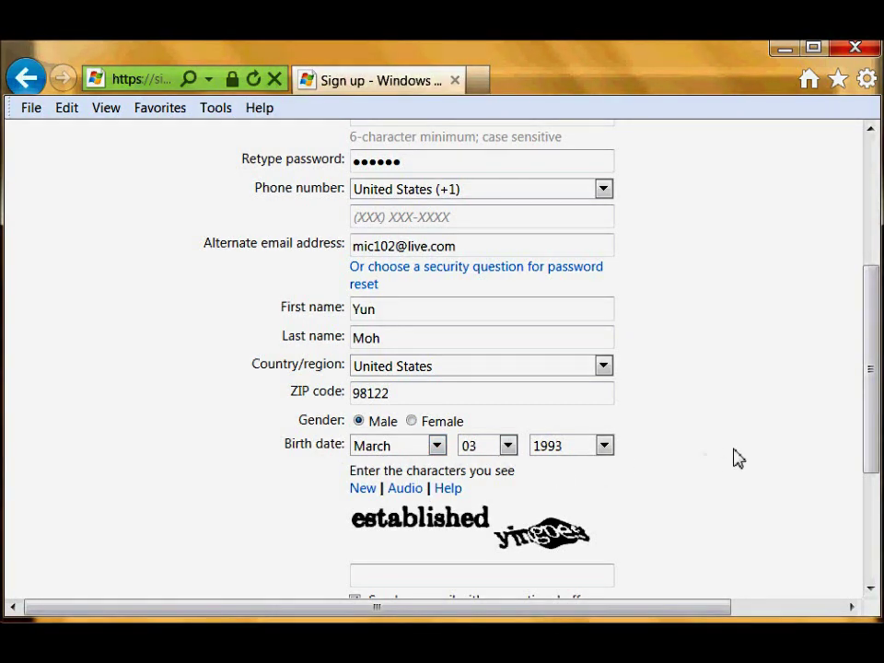
scroll(741, 474, down, 3)
Type the captcha characters, uncheck promotional offers email, and accept the terms to create the account.
click(411, 428)
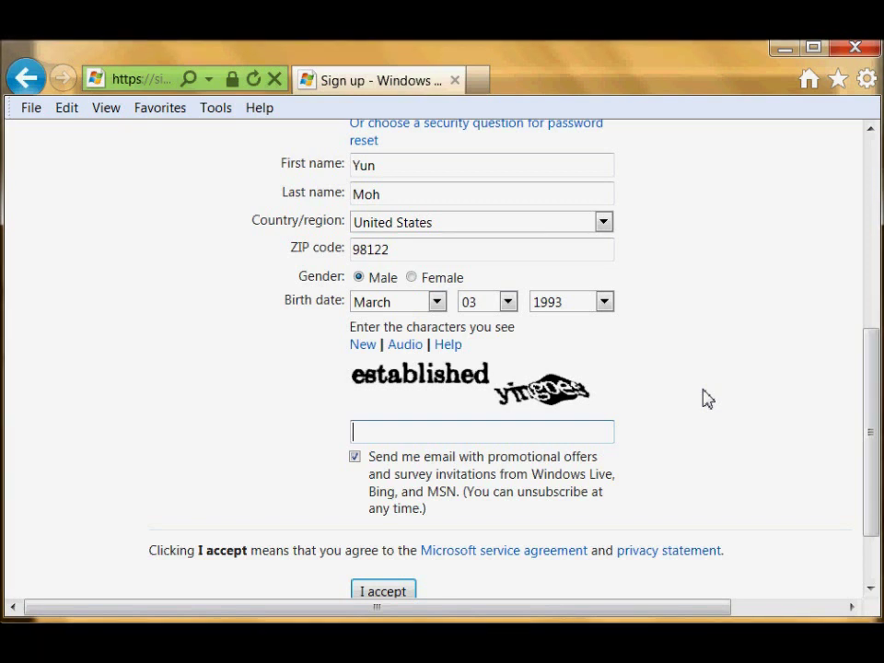
text(e)
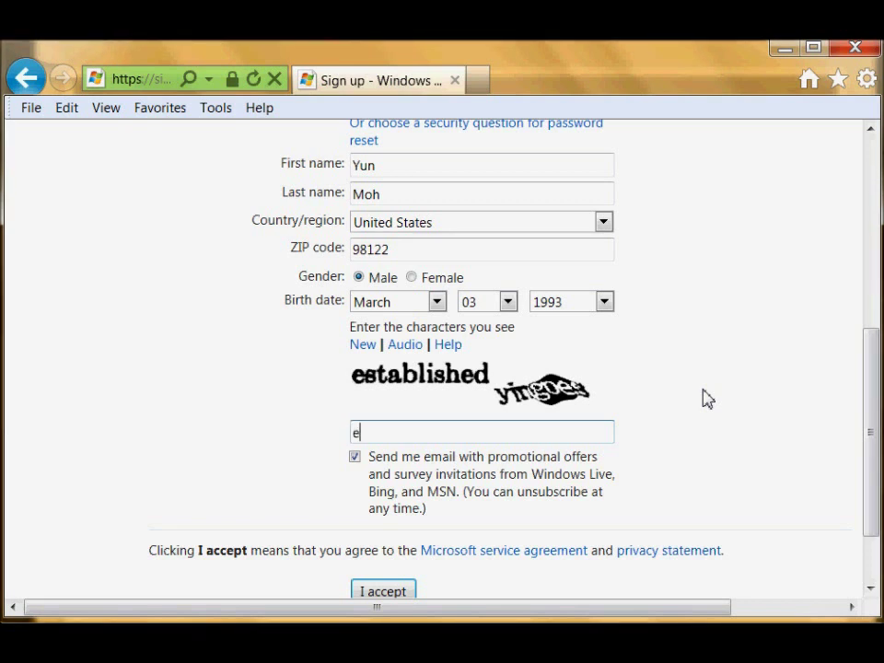
text(stab)
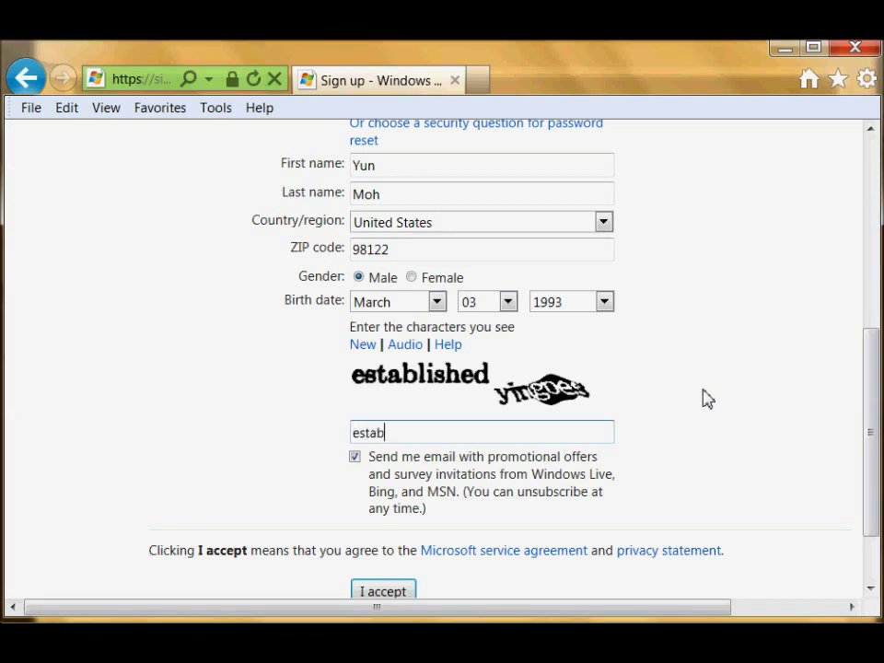
text(lished)
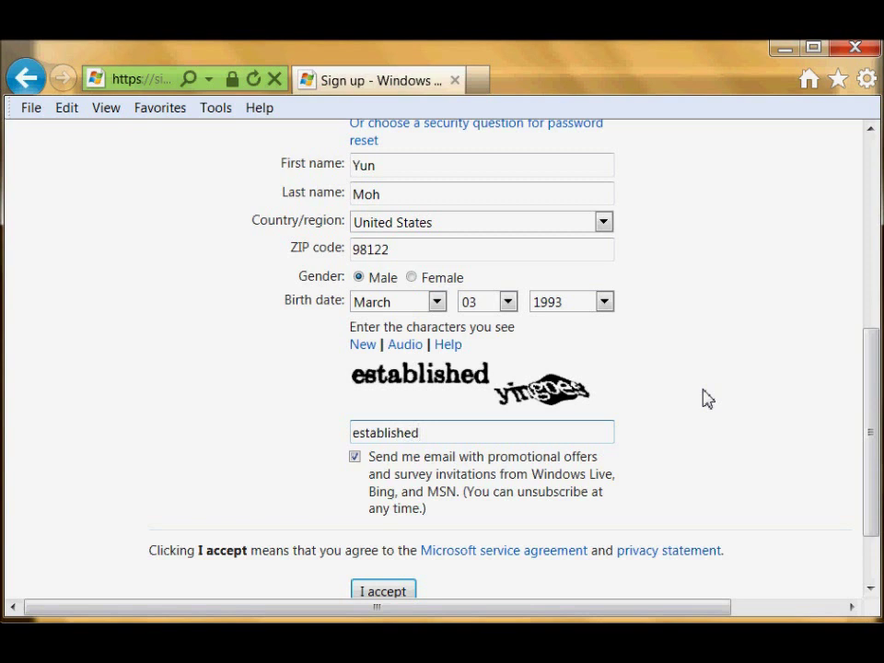
text(yingoes)
scroll(699, 472, down, 1)
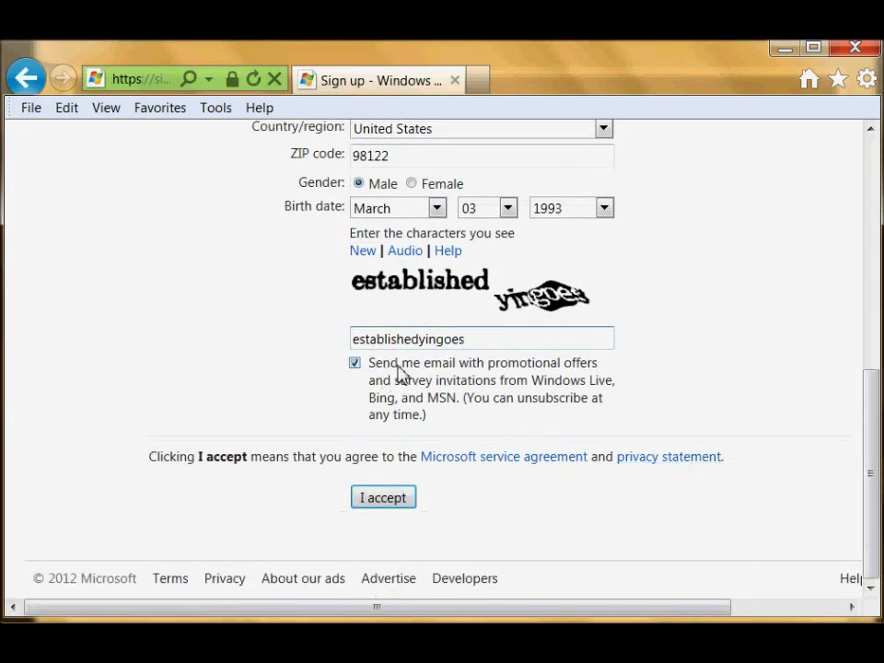
click(356, 364)
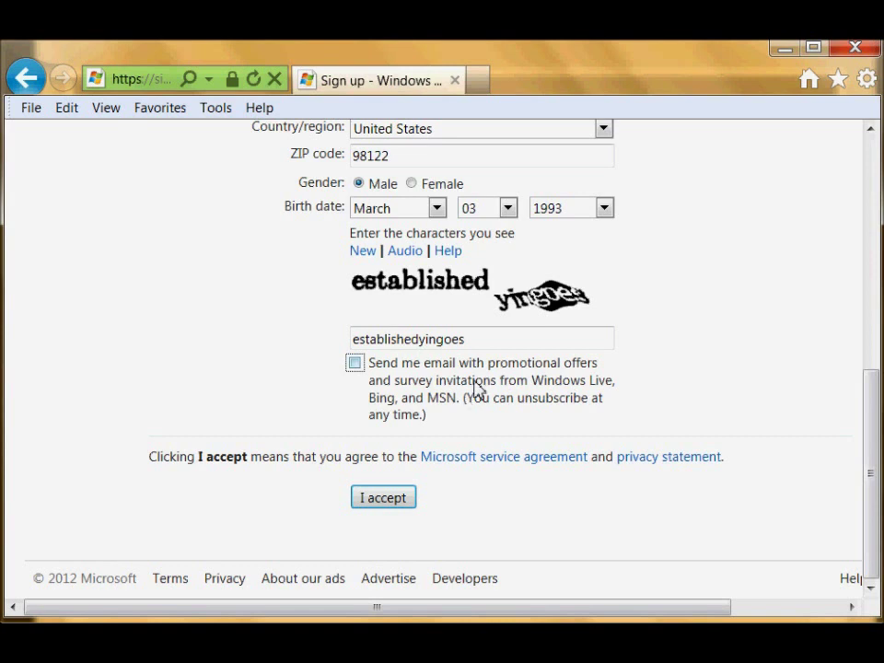
click(396, 499)
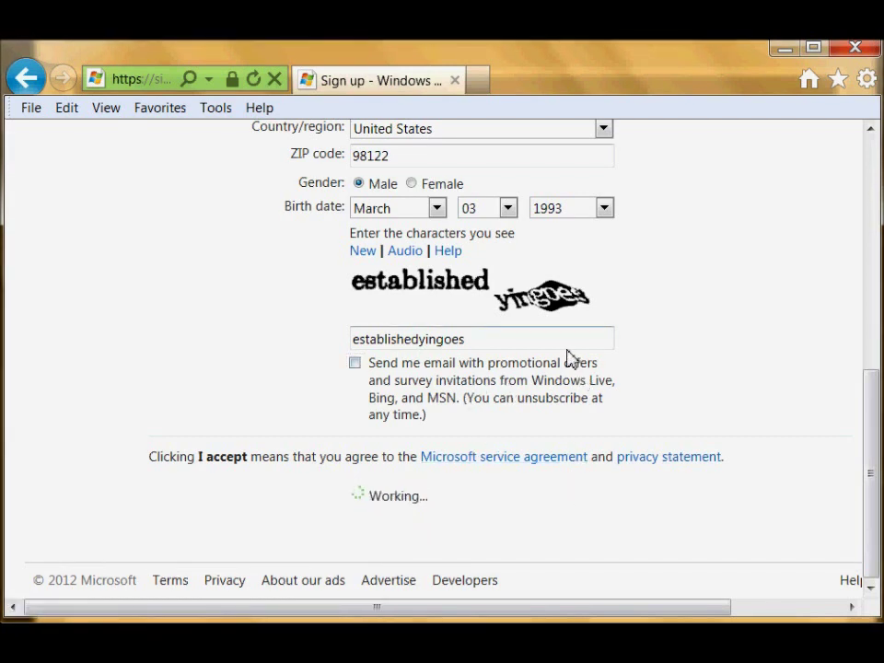
scroll(581, 367, up, 3)
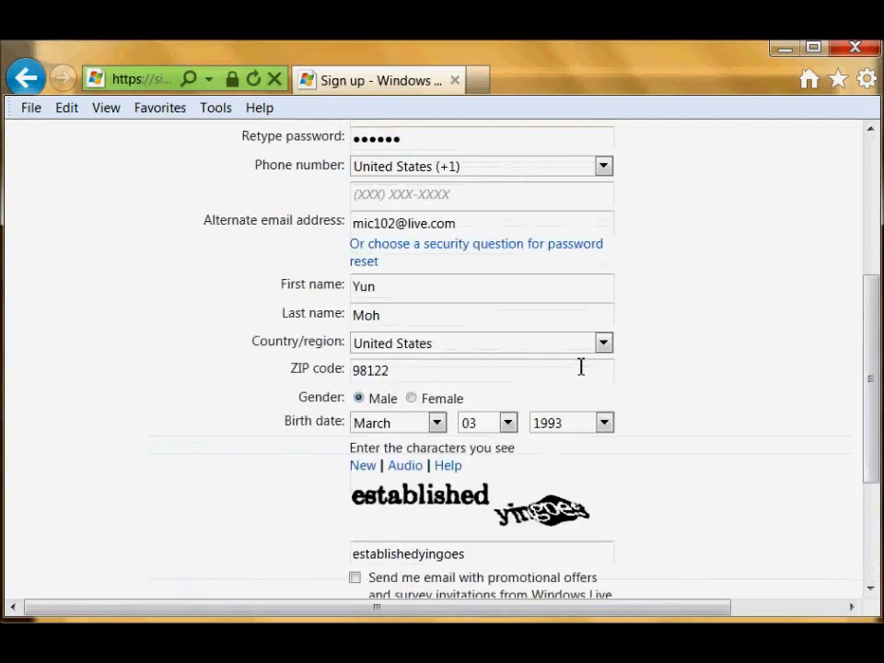
scroll(581, 367, up, 3)
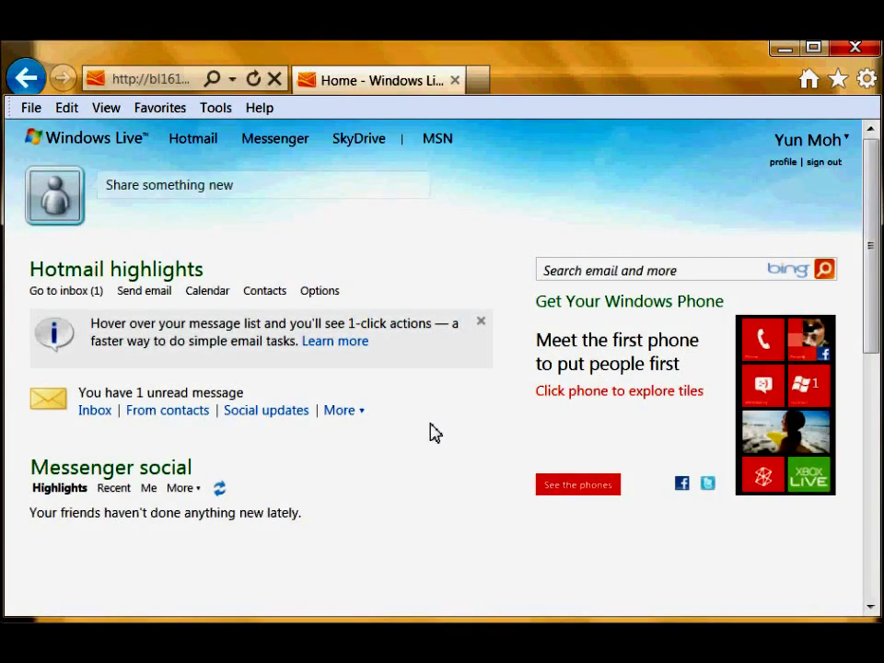
Open the Hotmail Inbox from the Hotmail menu, then bring up the SkyDrive header menu.
scroll(363, 372, down, 2)
scroll(359, 366, up, 2)
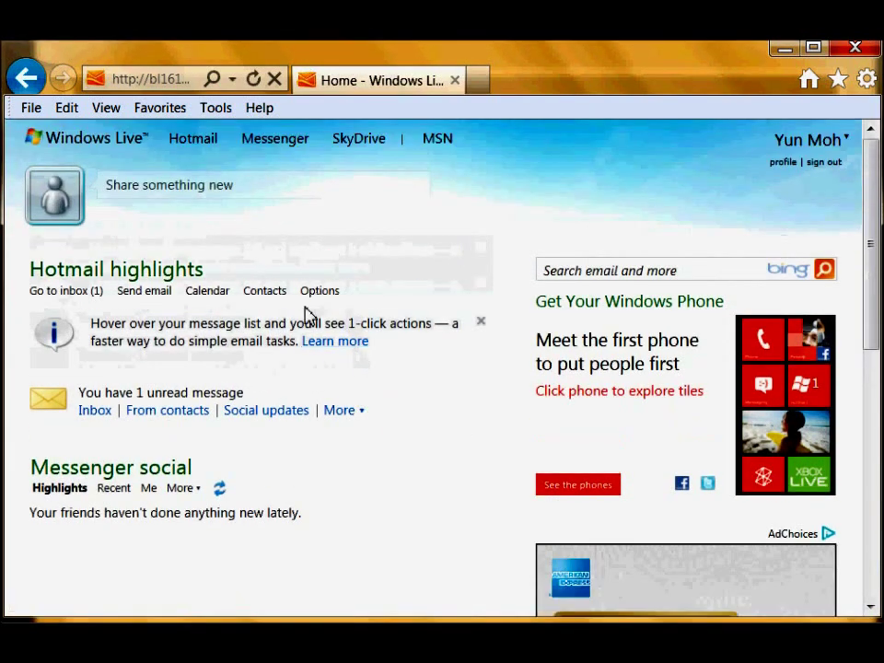
mouse_move(196, 145)
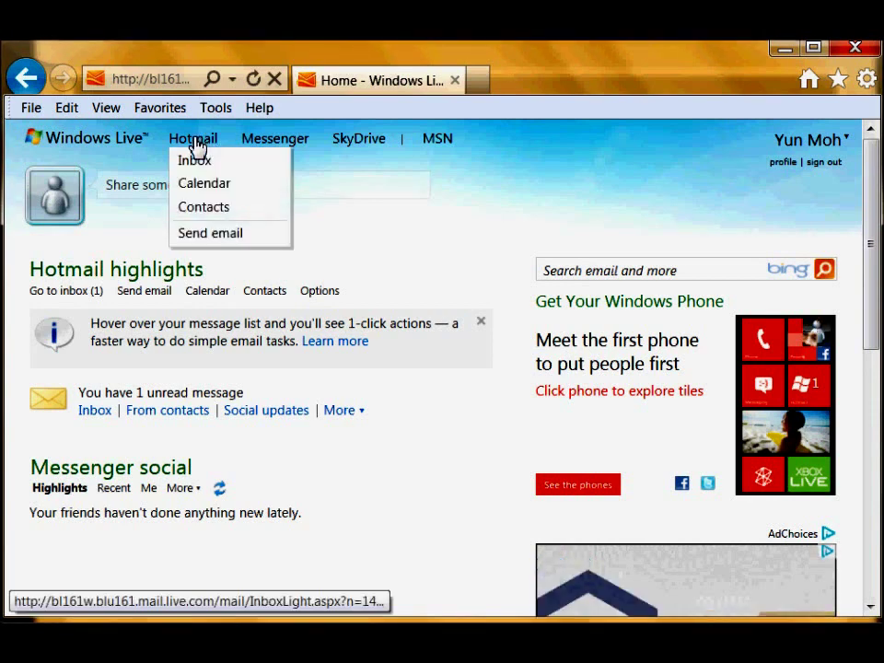
mouse_move(362, 150)
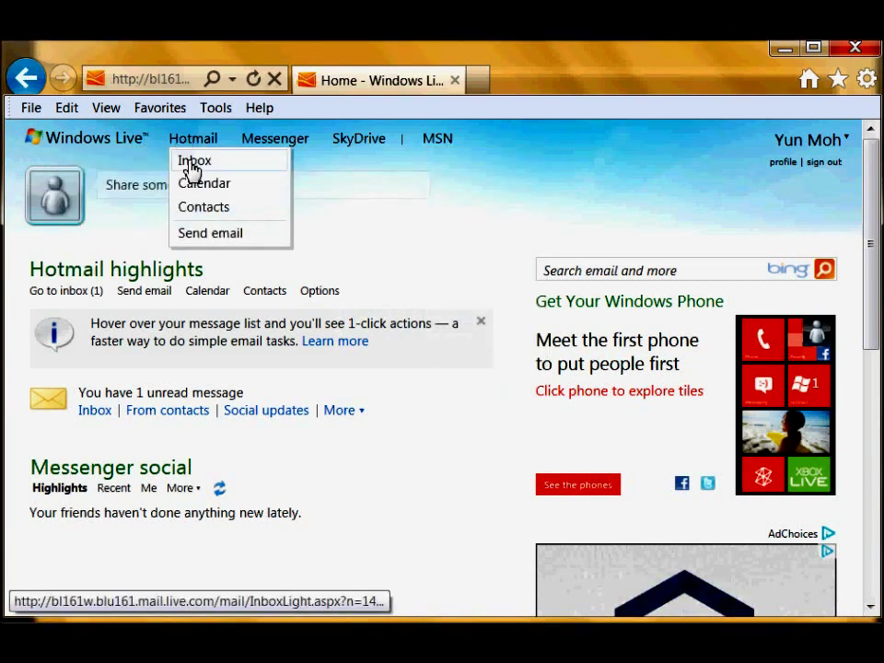
click(192, 166)
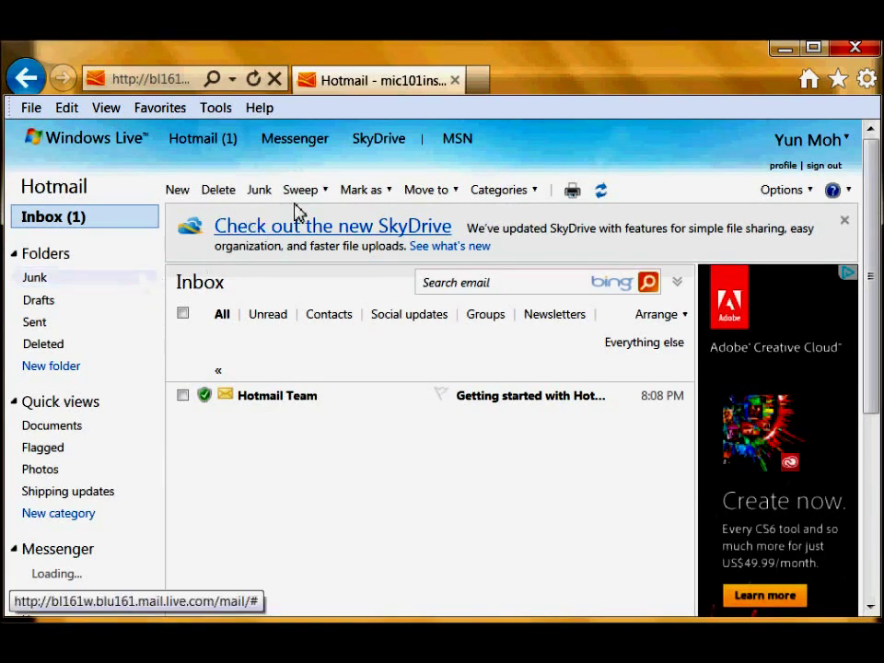
mouse_move(291, 142)
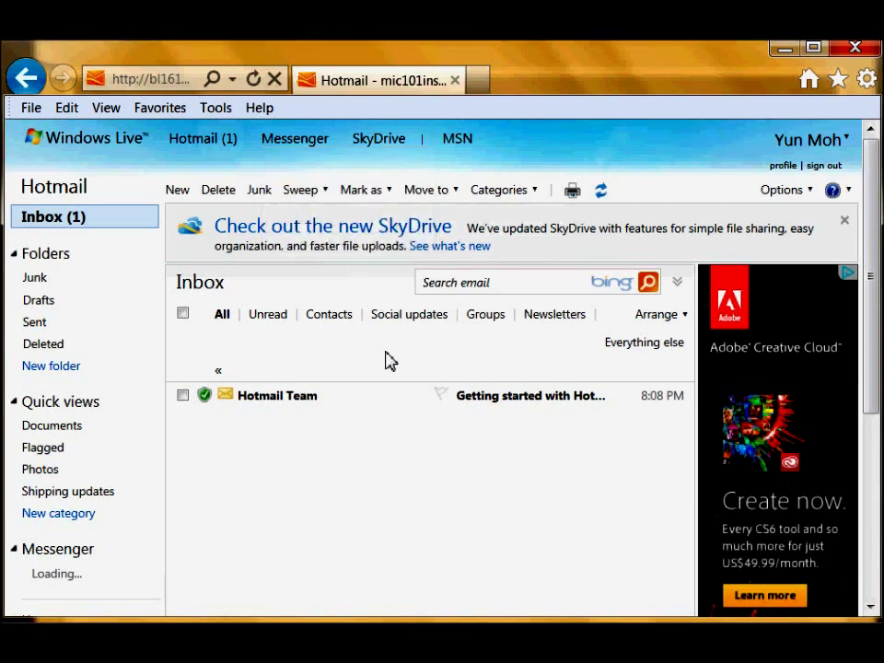
mouse_move(390, 146)
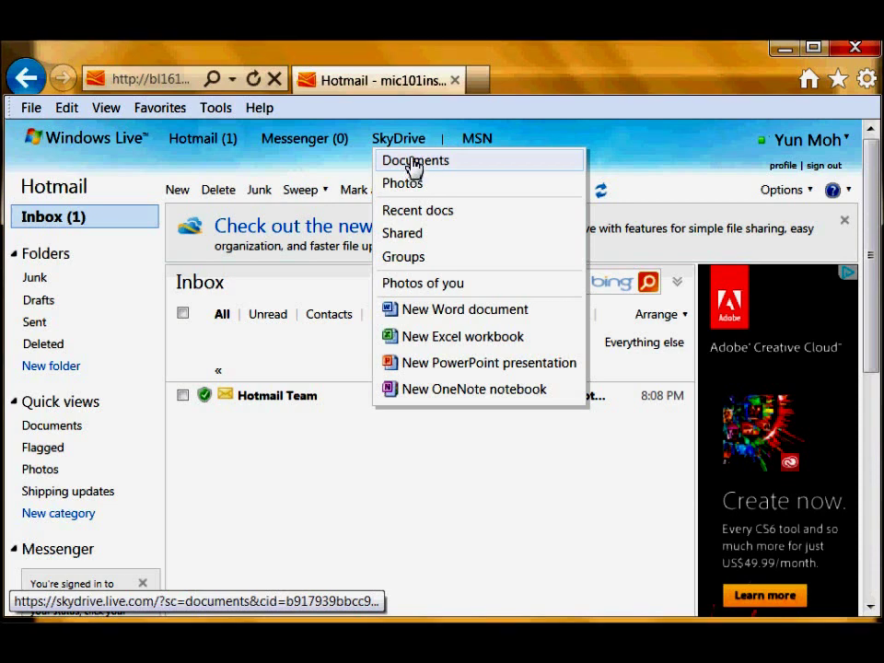
Choose Documents in the SkyDrive menu to list the Documents and Public folders.
click(414, 164)
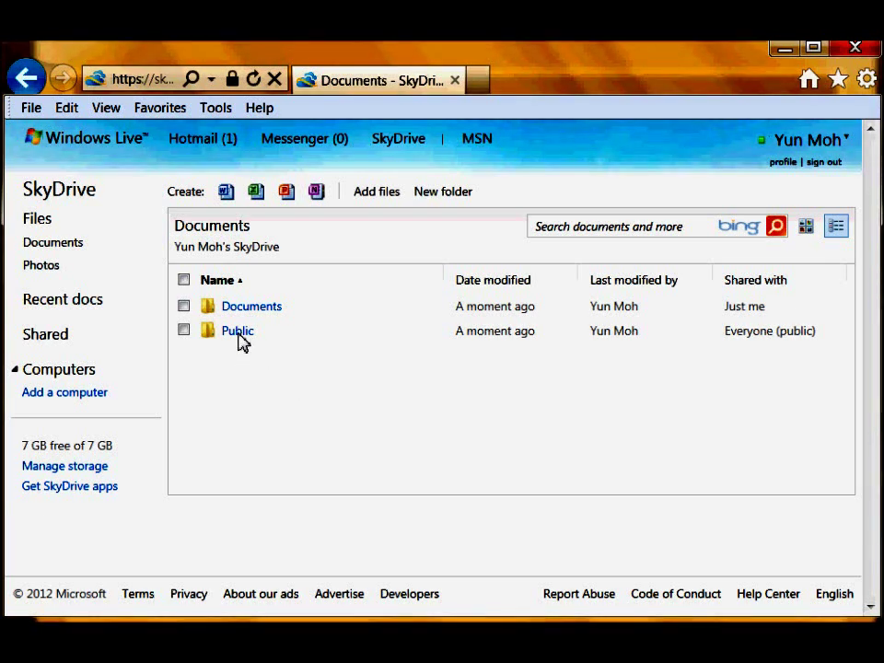
Check the Public and Documents folder info, then open the Documents folder.
mouse_move(242, 341)
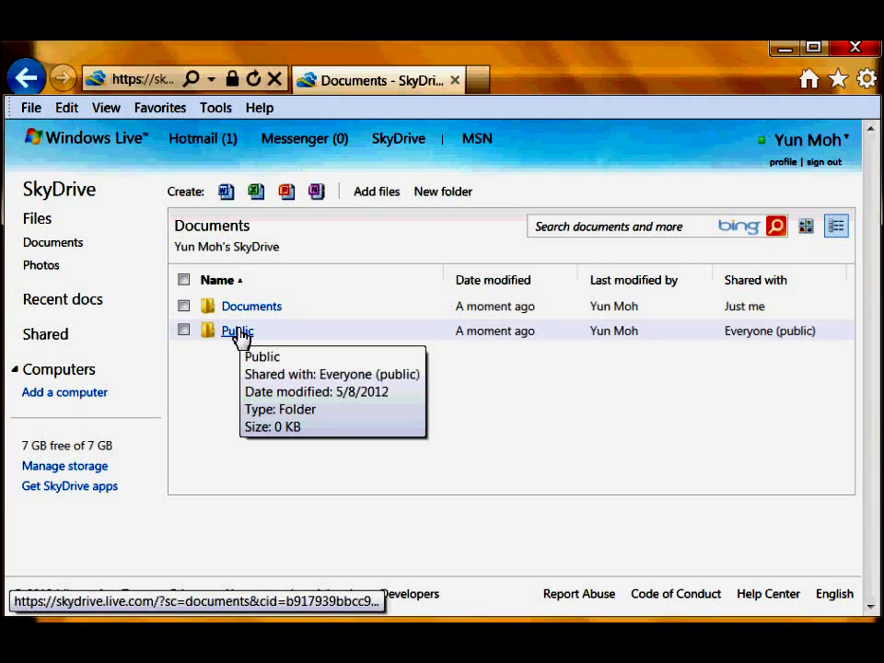
mouse_move(256, 314)
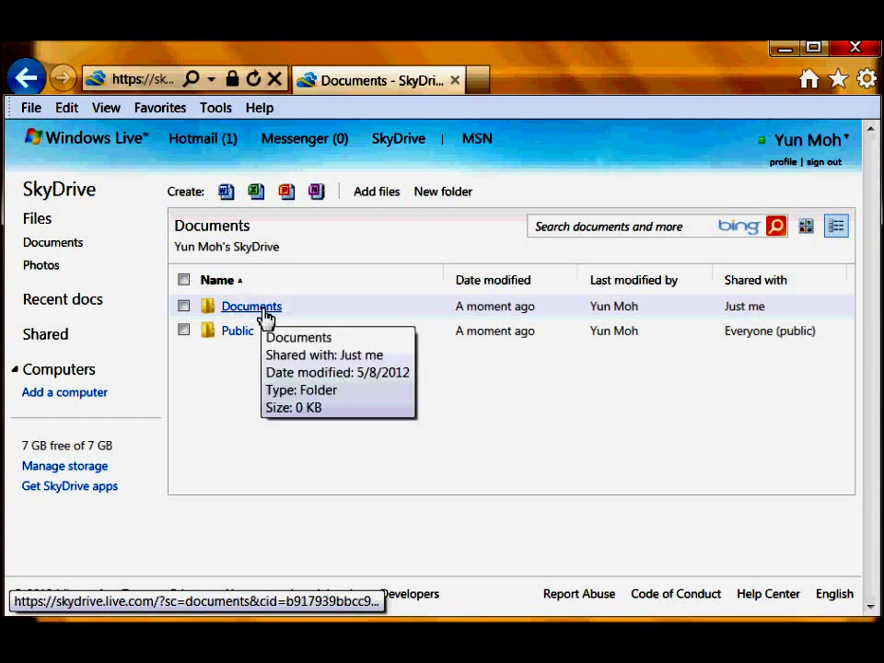
click(265, 314)
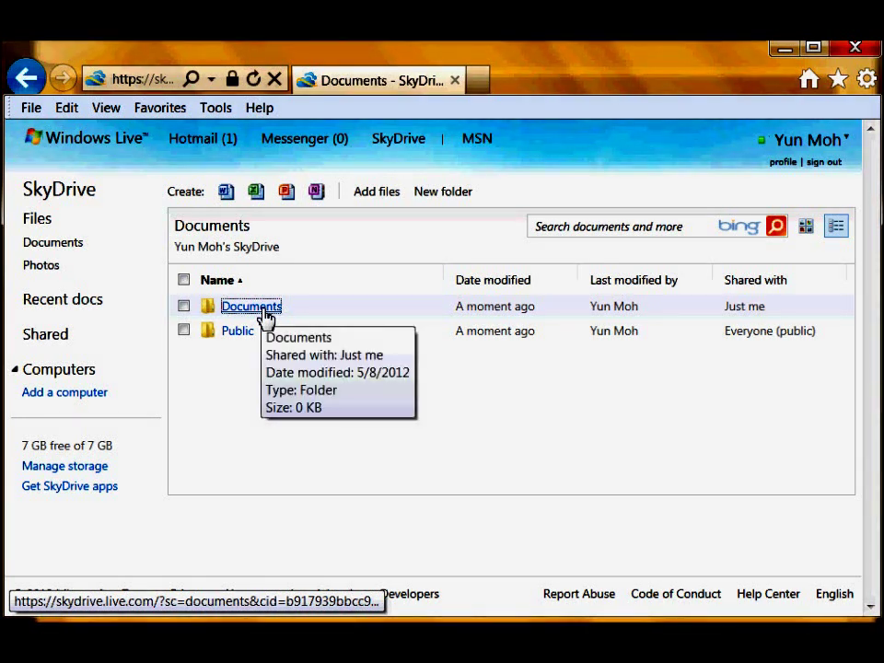